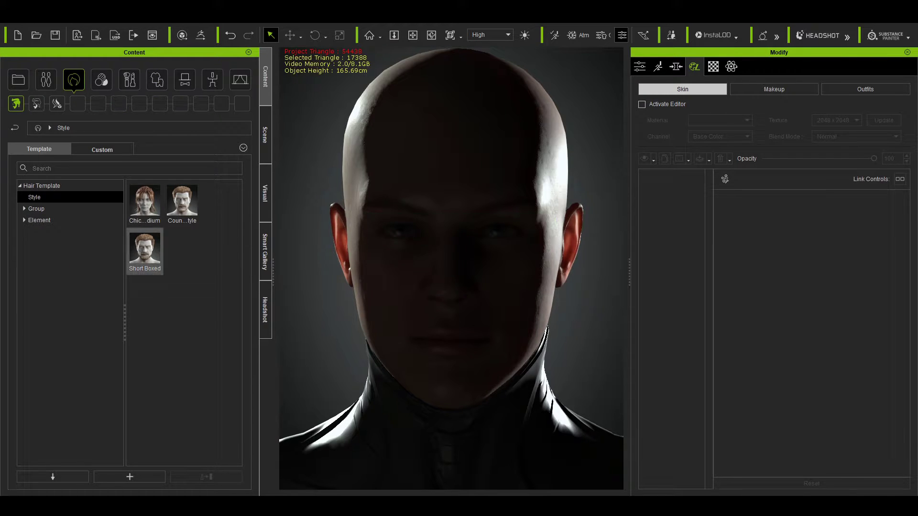
- Apply the Short Boxed hairstyle and orbit to inspect the head from the side
double_click(145, 251)
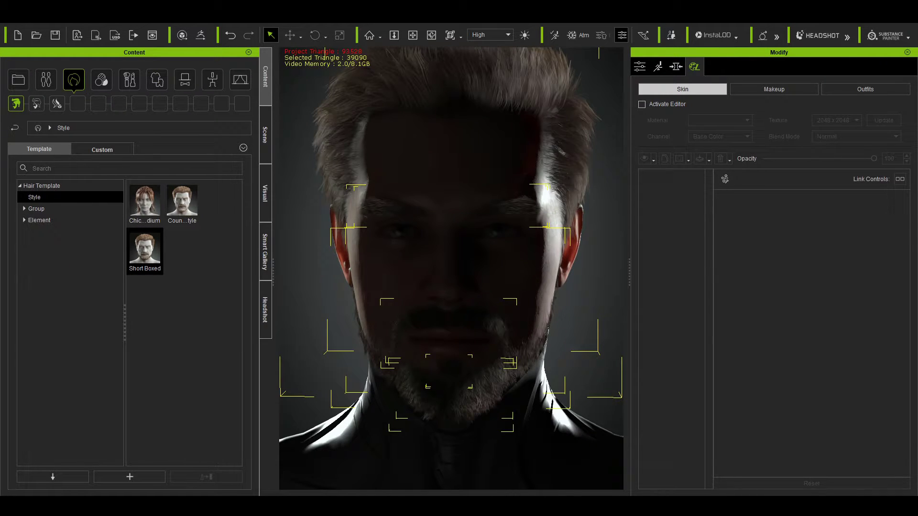
drag(452, 252, 503, 251)
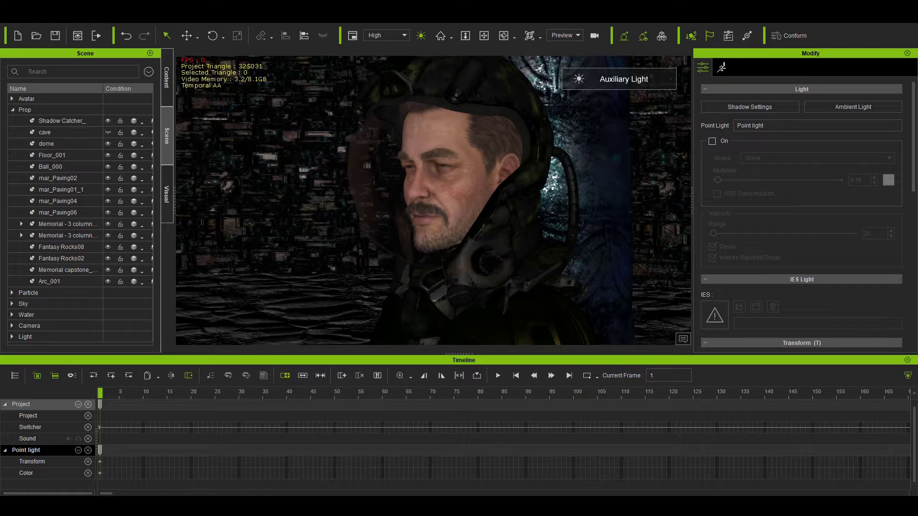
- Disable the Auxiliary Light, turn the helmet Point light On, hide its gizmo, and view the face head-on
key(ctrl+l)
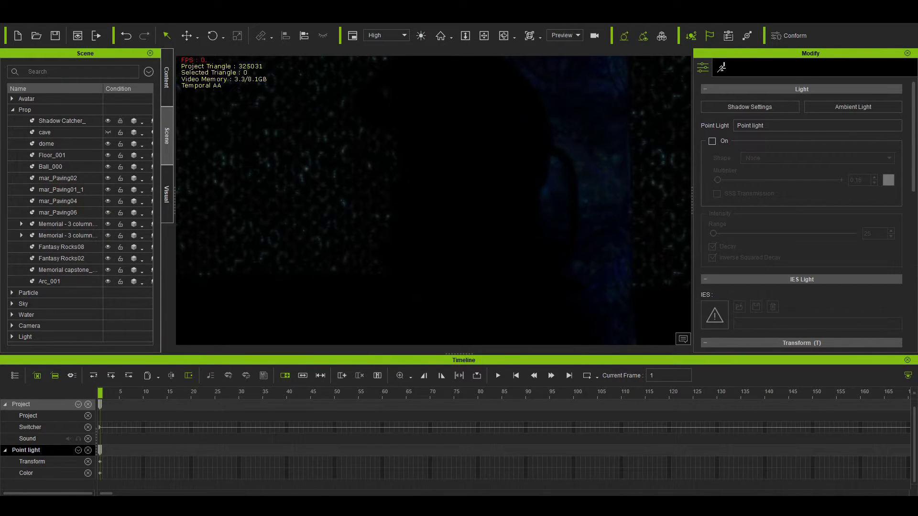
key(f)
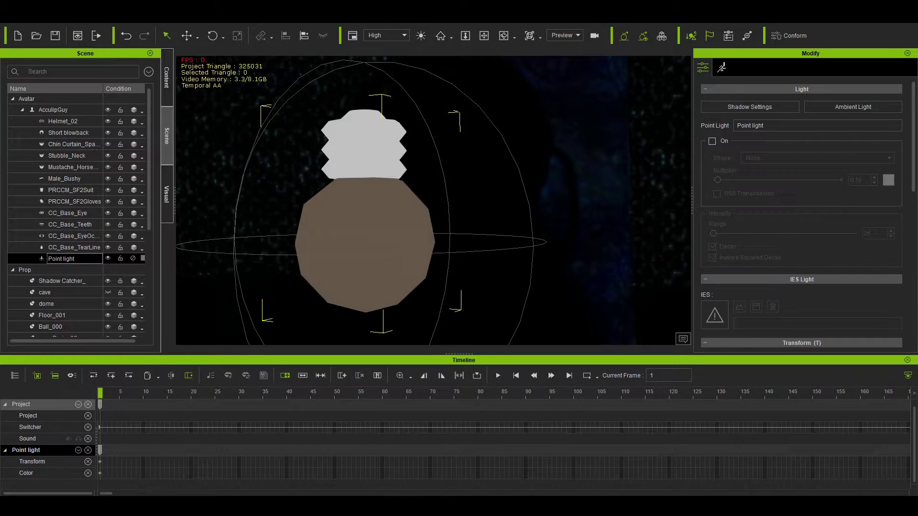
middle_drag(430, 215, 401, 215)
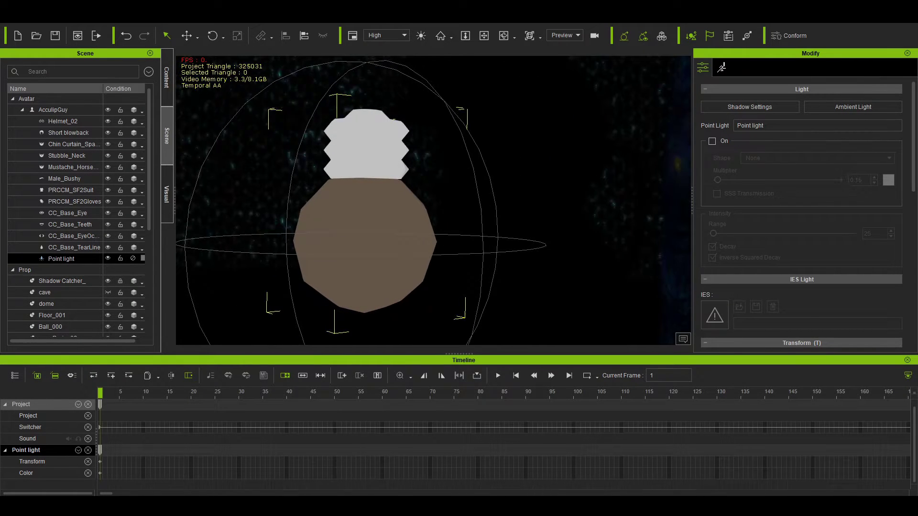
click(712, 141)
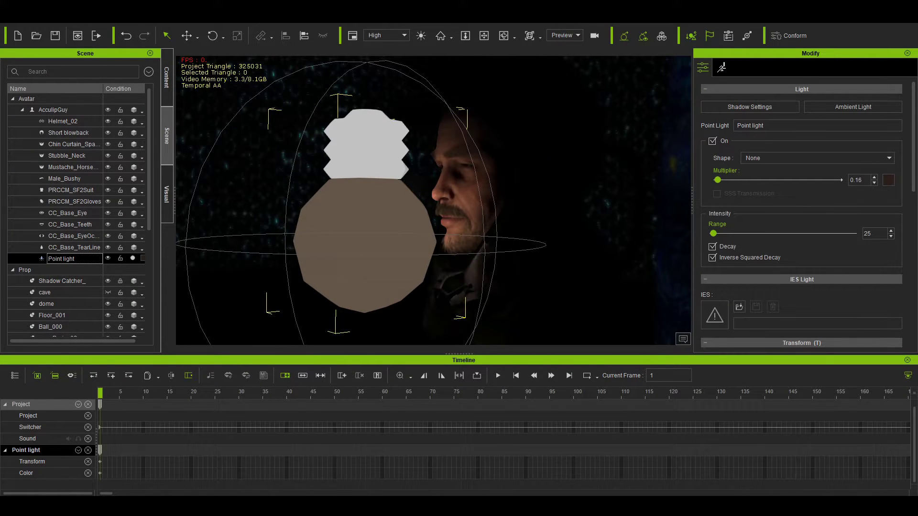
middle_drag(466, 216, 394, 215)
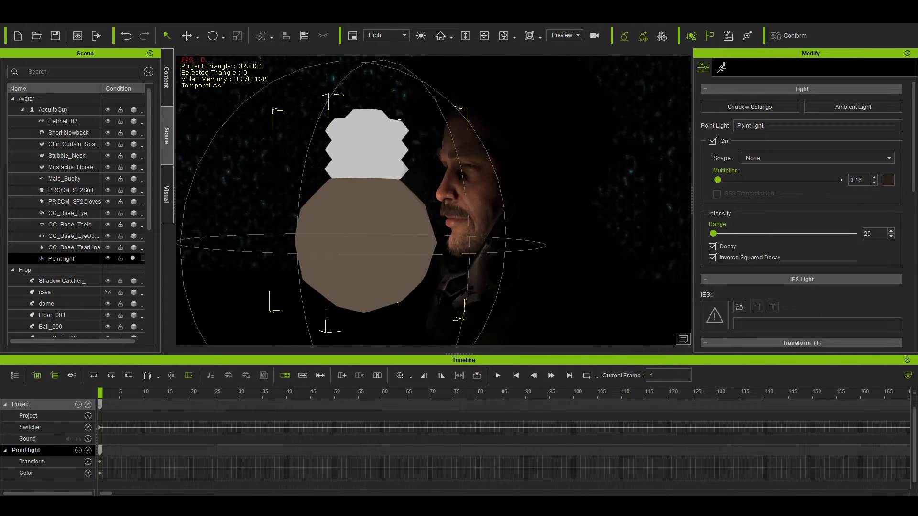
click(609, 215)
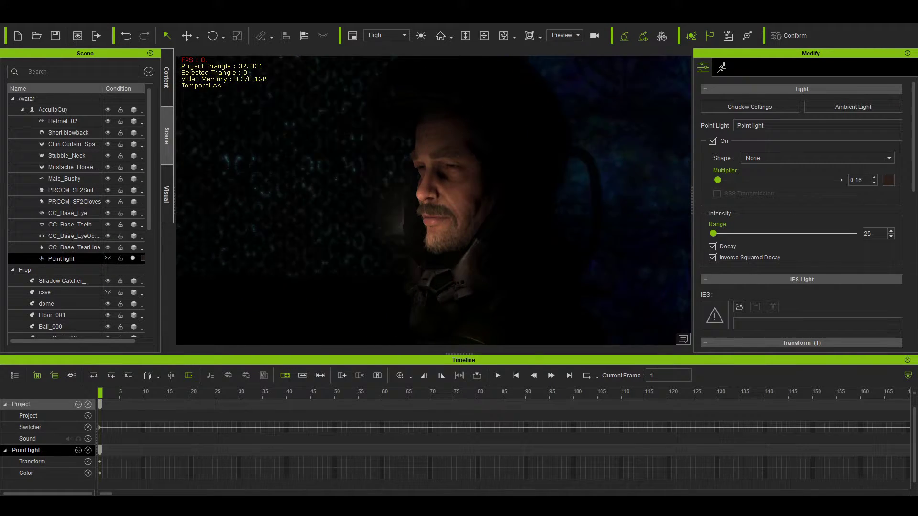
middle_drag(466, 215, 402, 216)
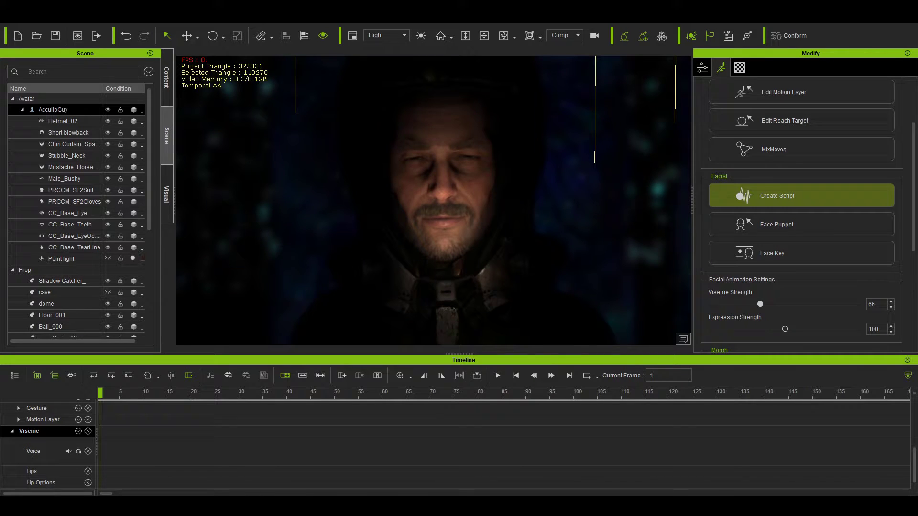
click(802, 195)
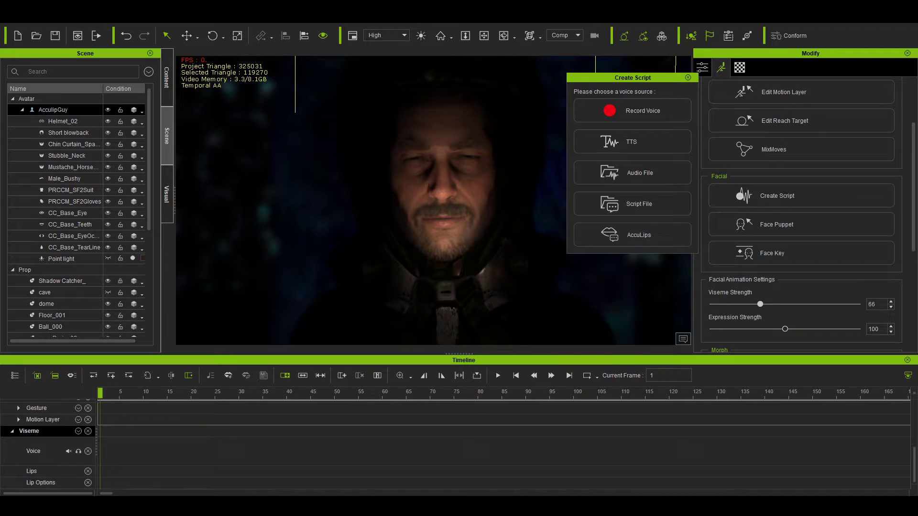
click(631, 234)
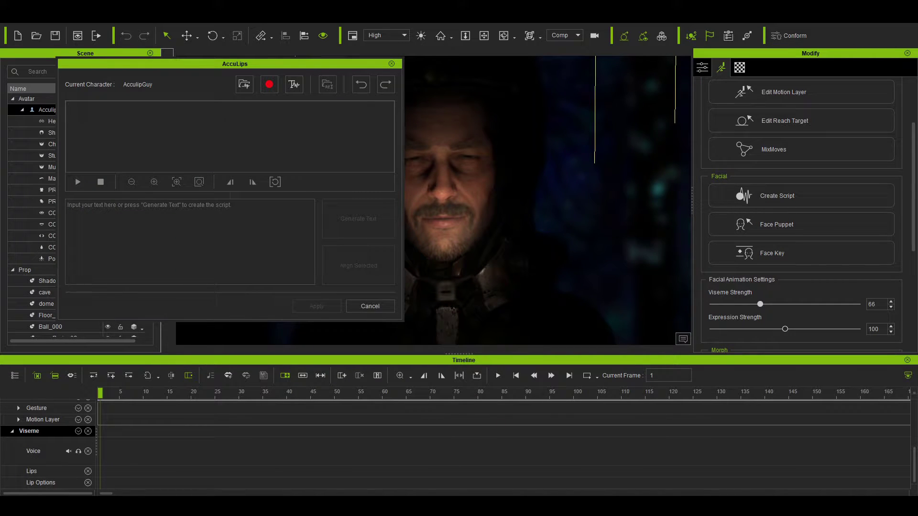
click(244, 84)
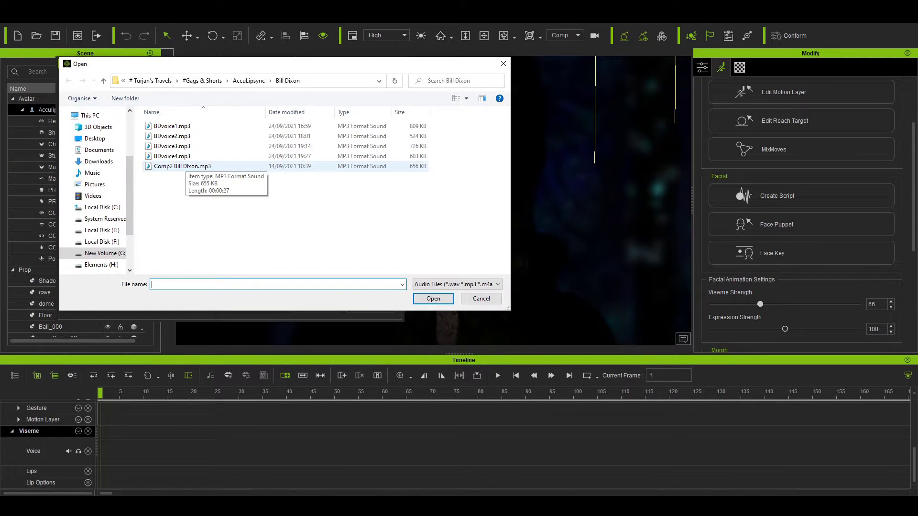
click(182, 167)
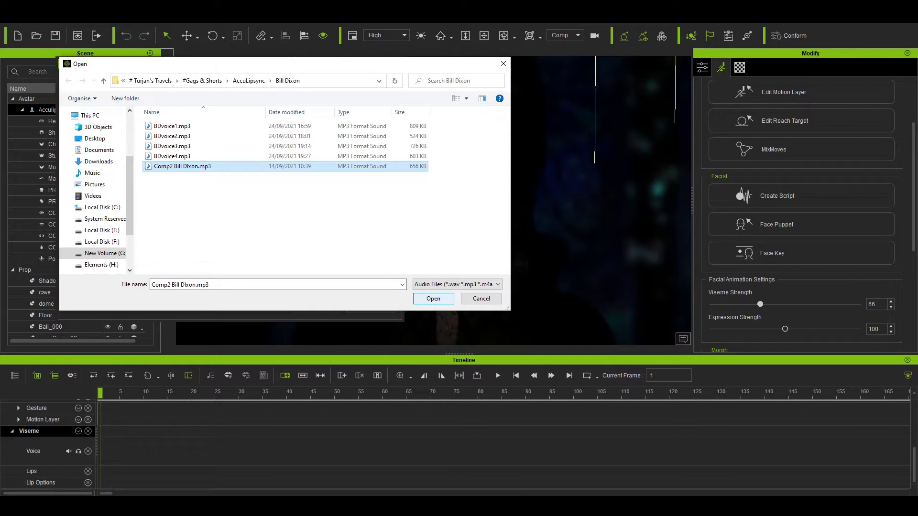
click(433, 298)
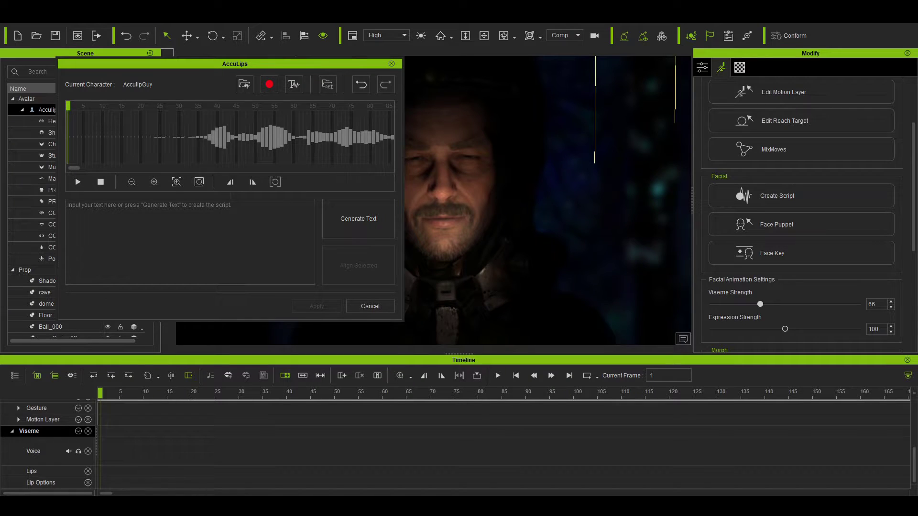
click(358, 218)
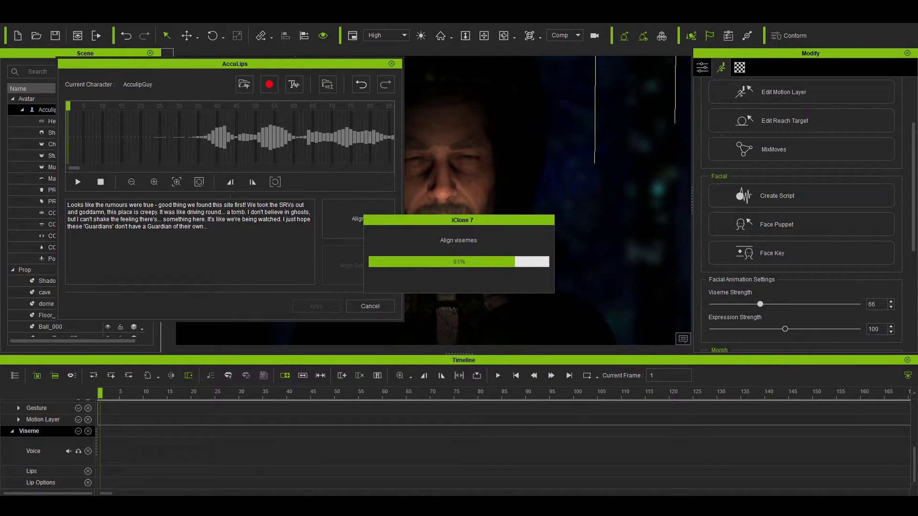
click(317, 306)
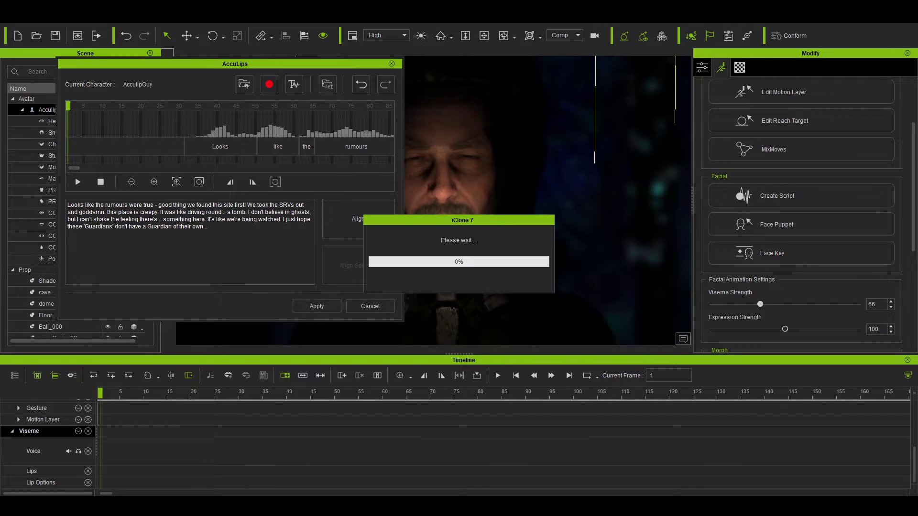
click(402, 262)
key(space)
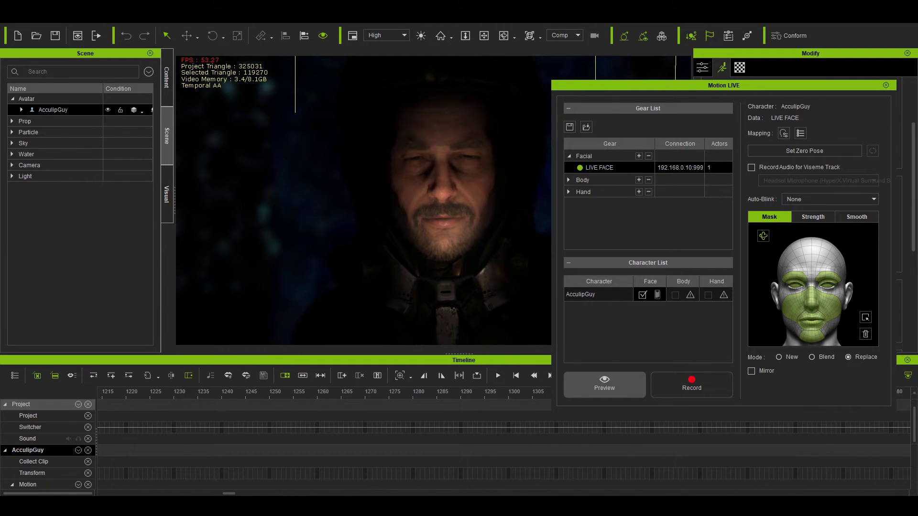
- Start the Motion LIVE preview so the iPhone LIVE FACE feed drives AccuLipGuy's face
click(604, 383)
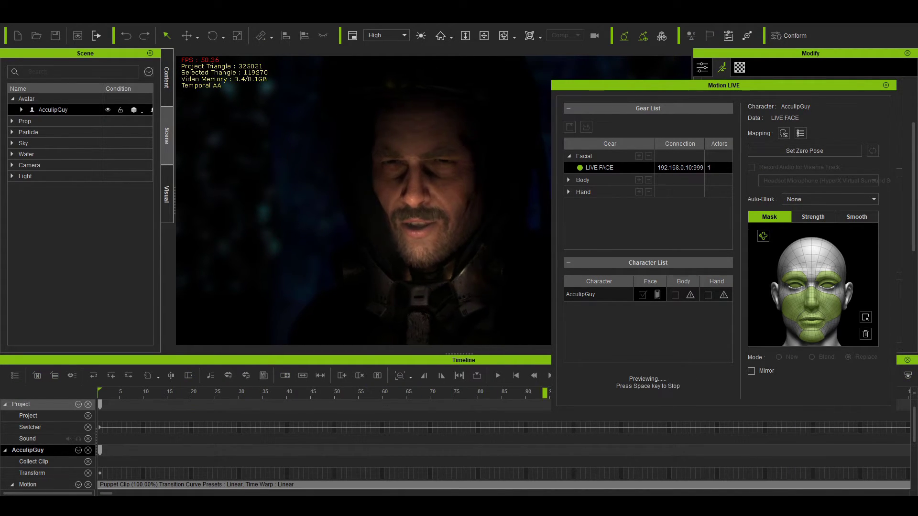